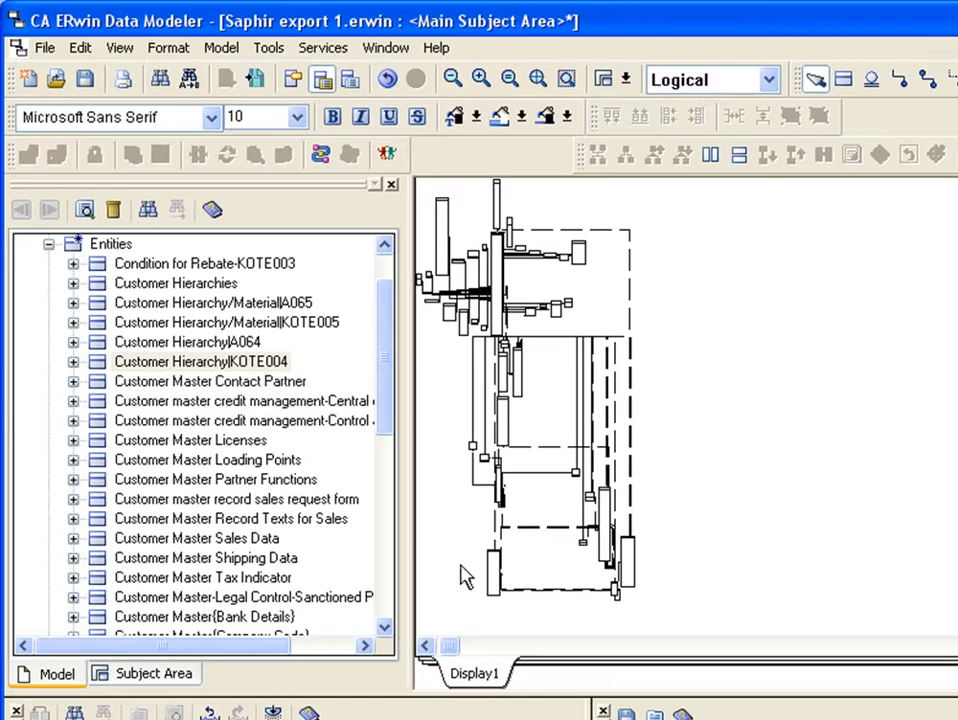
Zoom the diagram in on the Customer Payment History entity to examine its name, key attributes and logical attribute names.
click(431, 643)
click(431, 645)
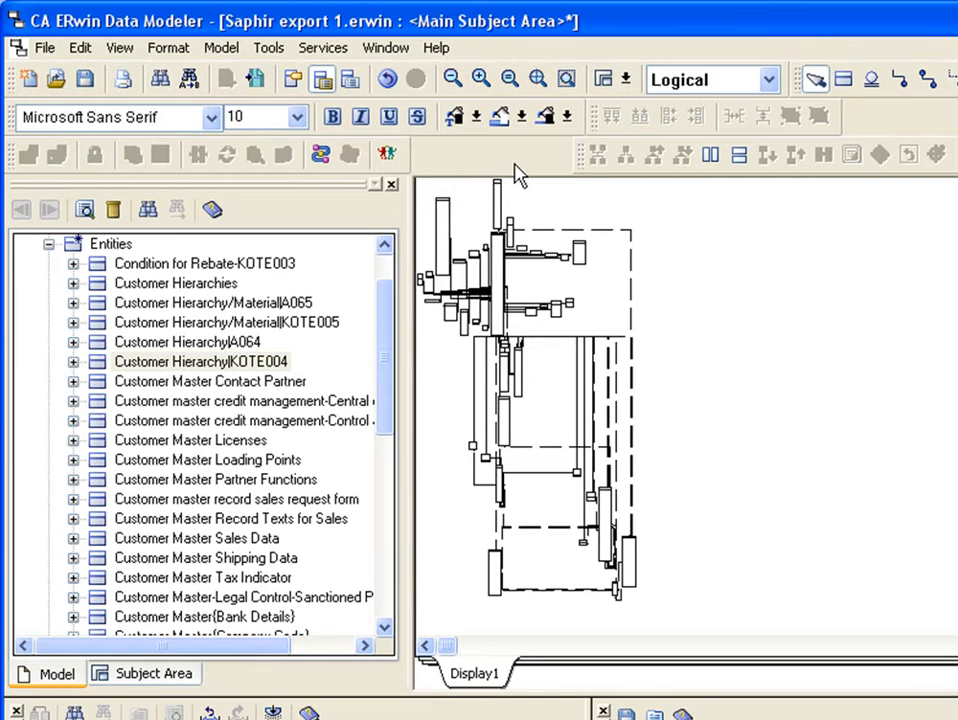
click(541, 95)
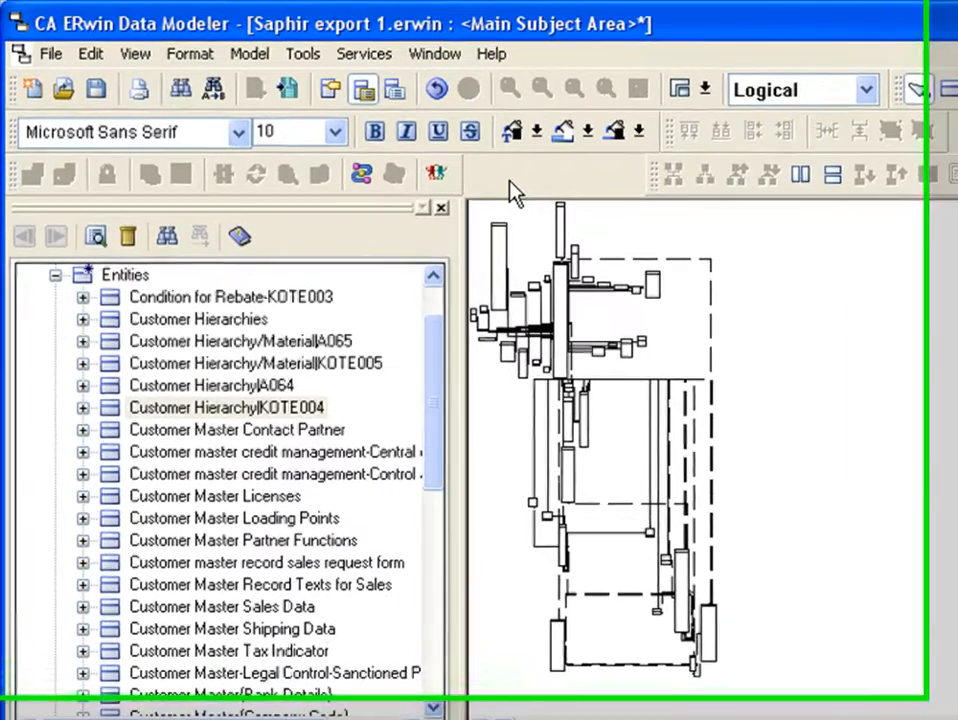
drag(505, 218, 552, 250)
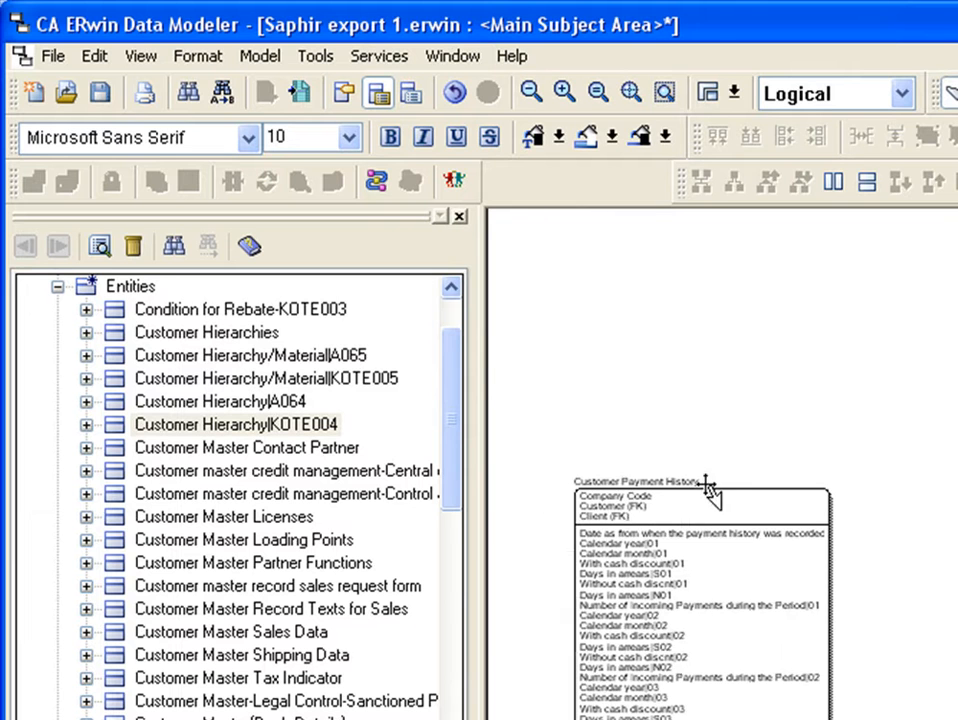
click(666, 92)
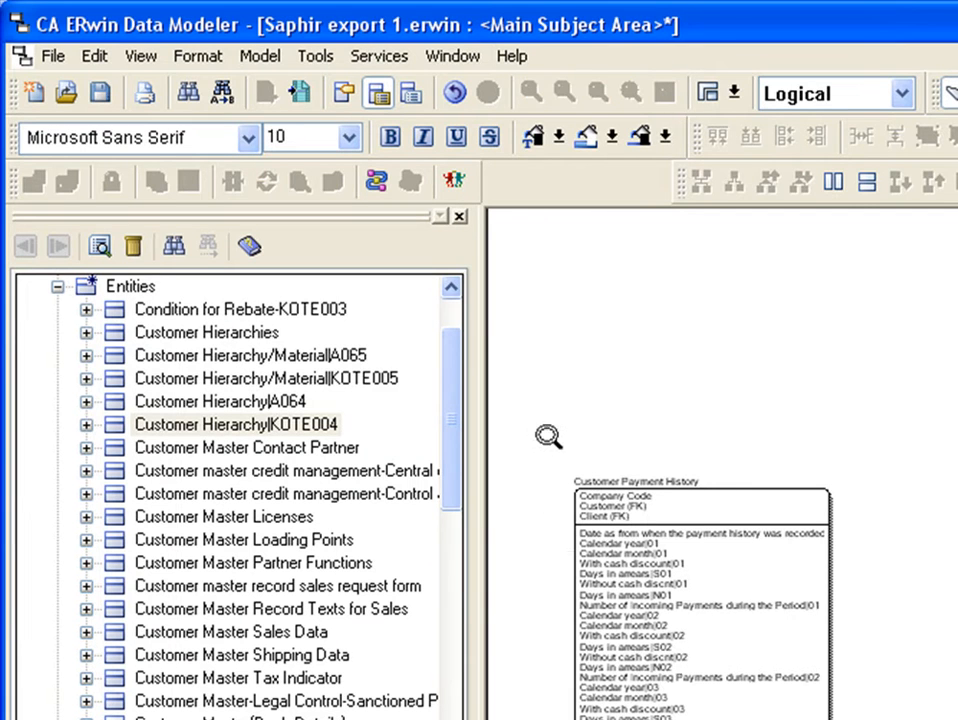
drag(546, 435, 756, 653)
drag(676, 657, 850, 662)
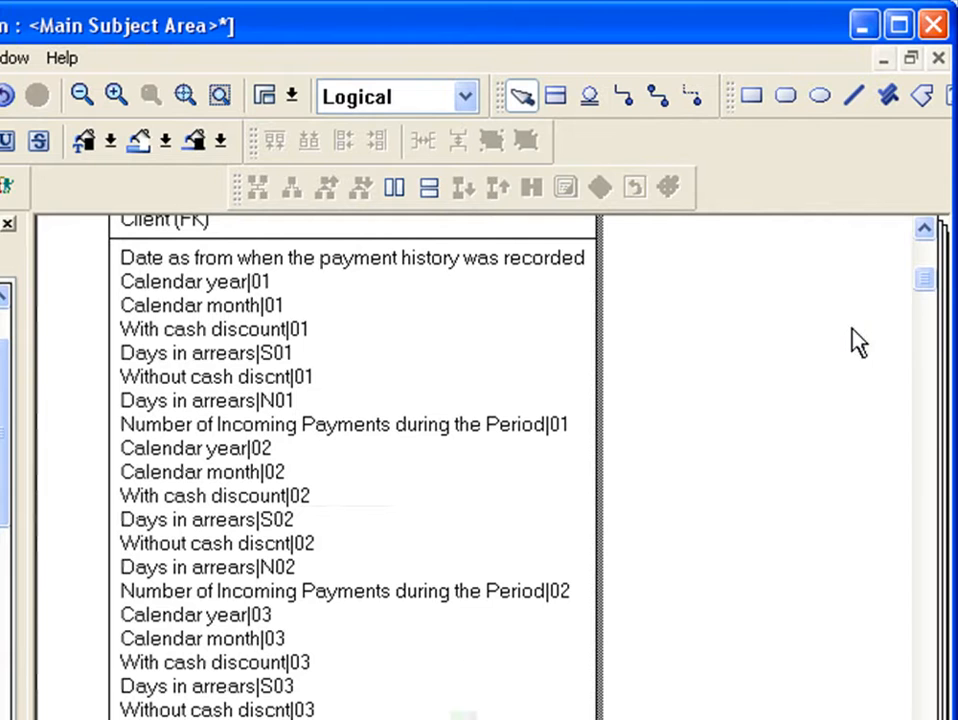
click(924, 229)
click(924, 229)
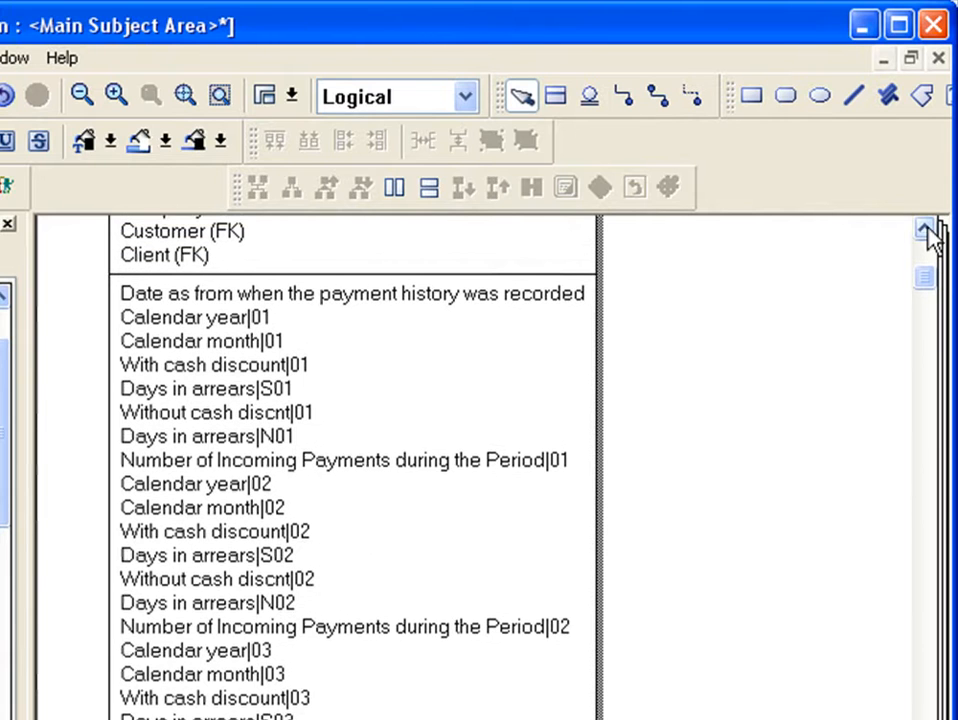
click(924, 229)
click(924, 229)
click(924, 229)
click(924, 229)
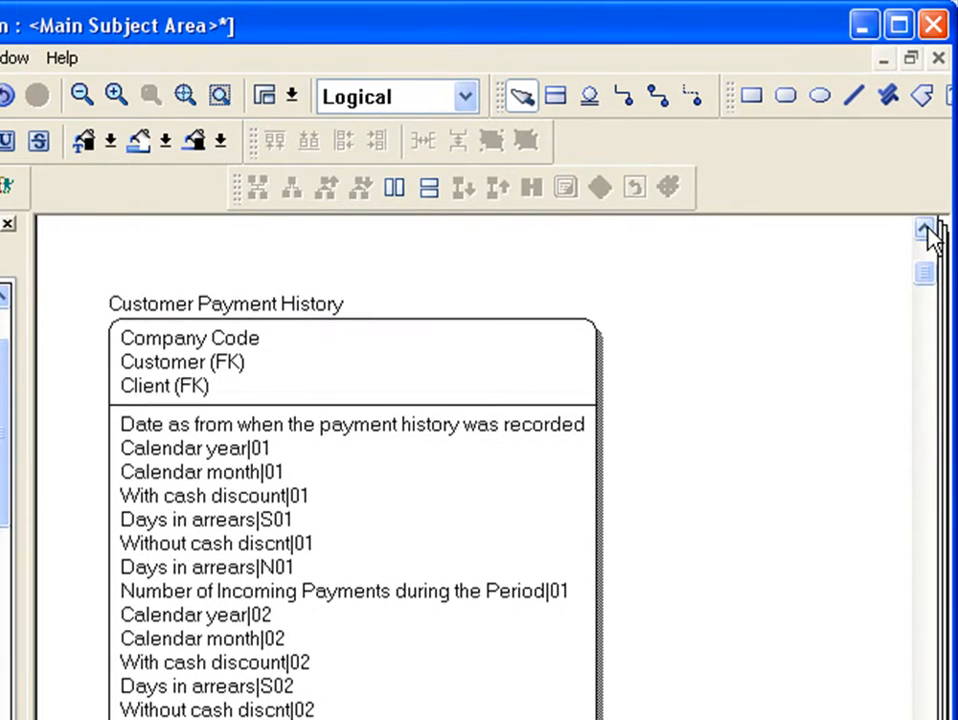
Display the model in its Physical view to compare the technical names, and return it to the Logical view.
click(411, 102)
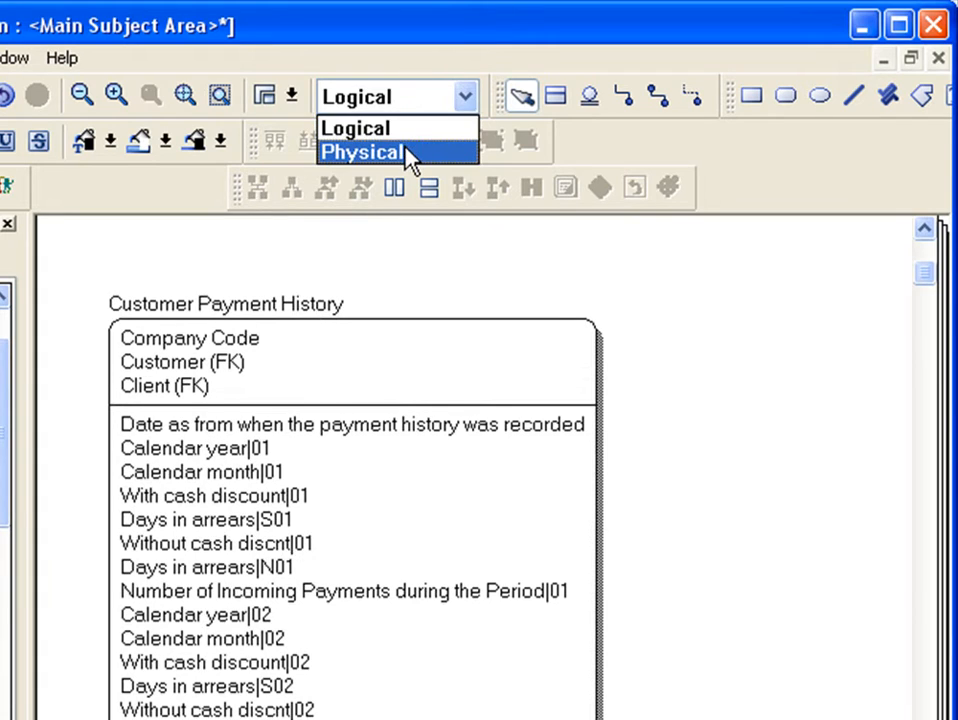
click(436, 153)
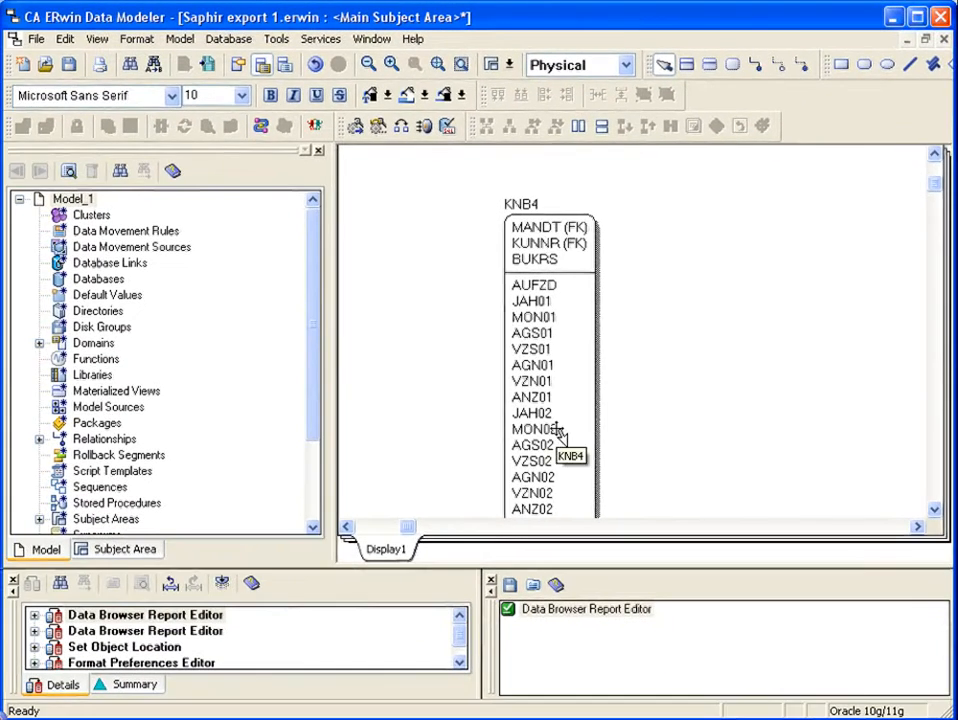
click(582, 70)
click(553, 87)
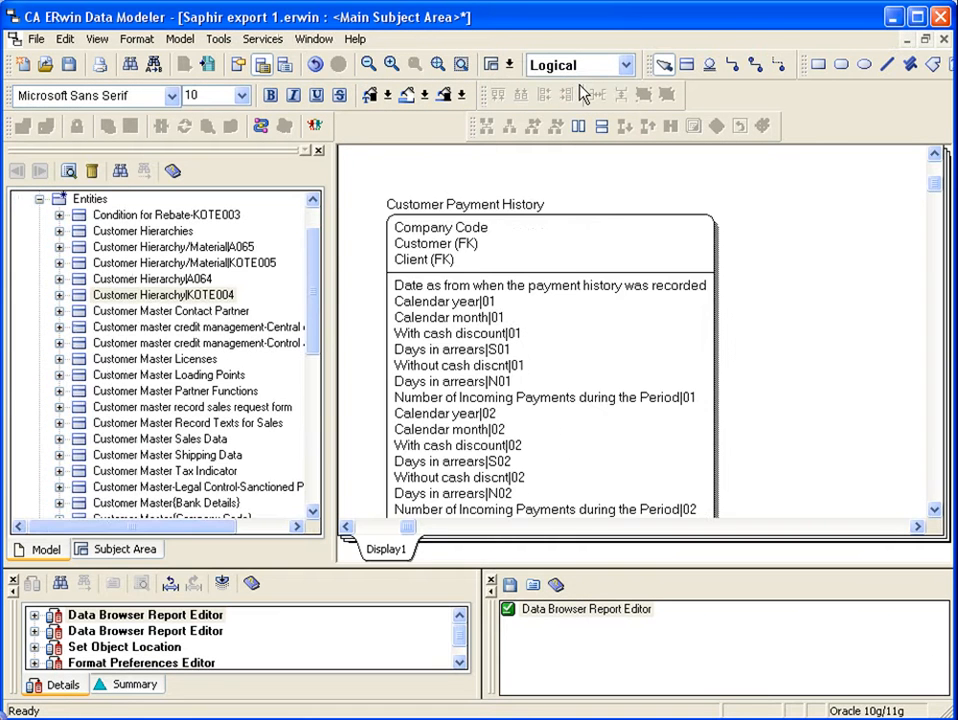
Locate the Customer Hierarchy|KOTE004 entity in the diagram from the model's entity list.
click(158, 298)
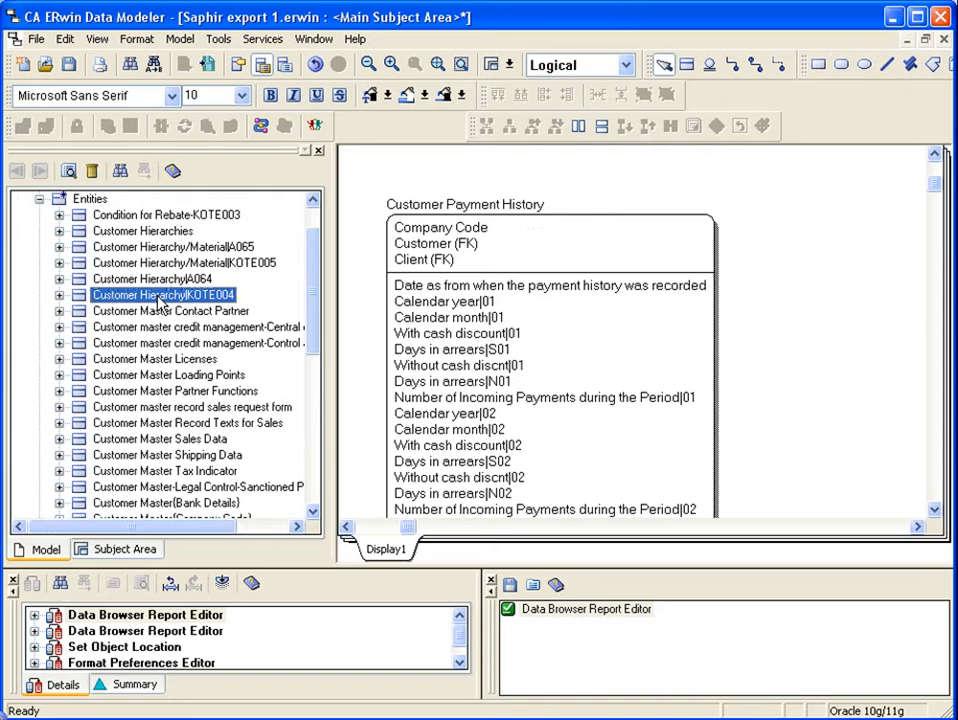
right_click(158, 300)
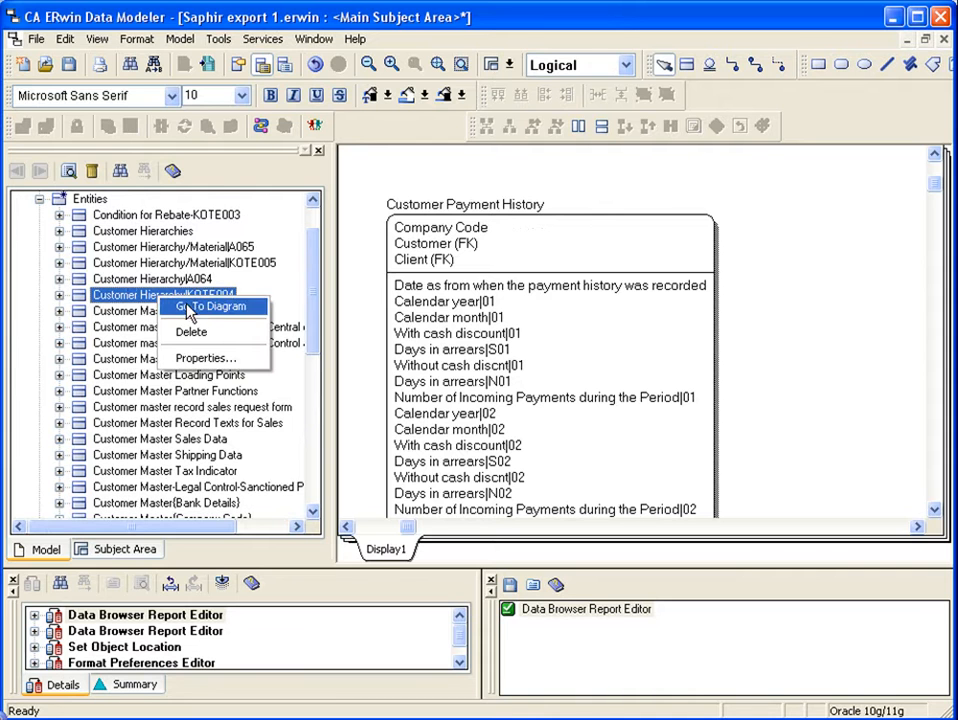
click(210, 311)
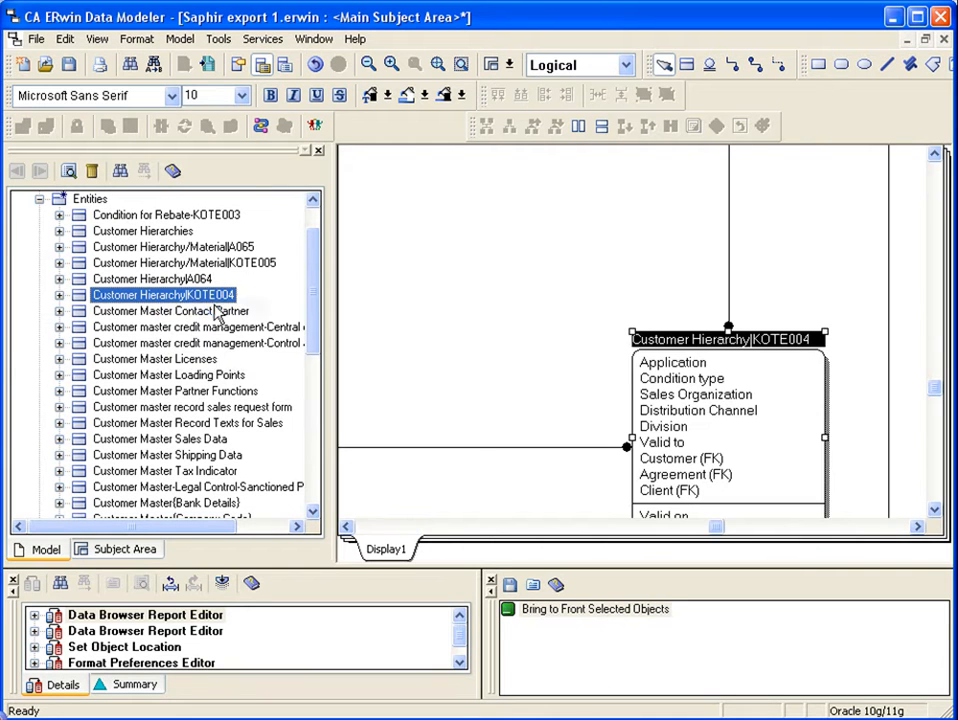
Follow the relationship entering the top of Customer Hierarchy|KOTE004 to its parent entity and select the relationship line above that parent.
click(729, 306)
right_click(731, 307)
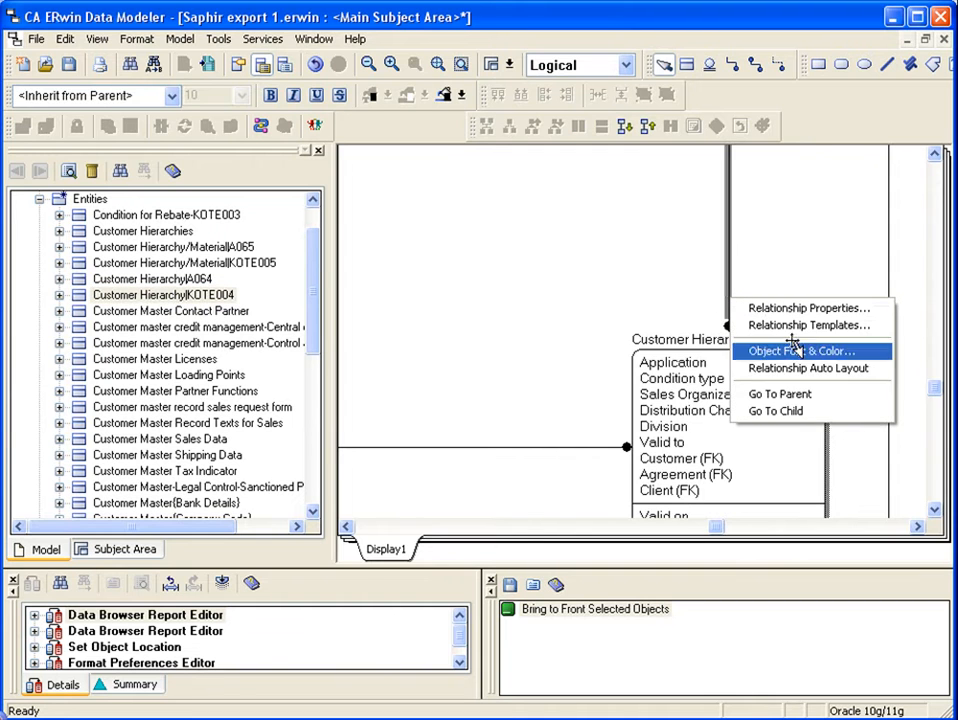
click(797, 393)
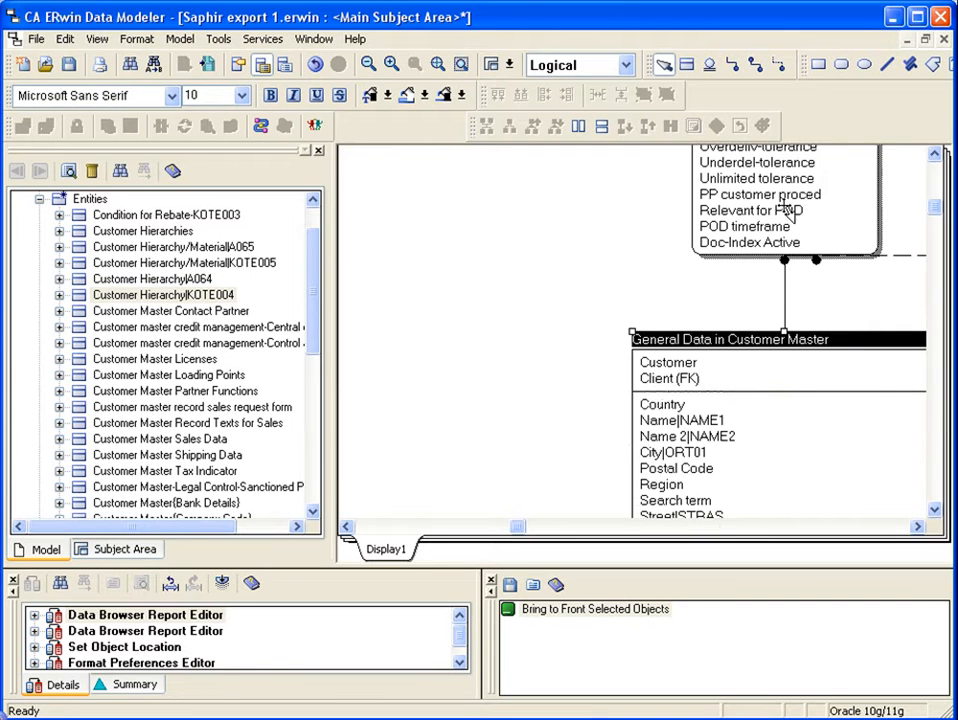
click(783, 295)
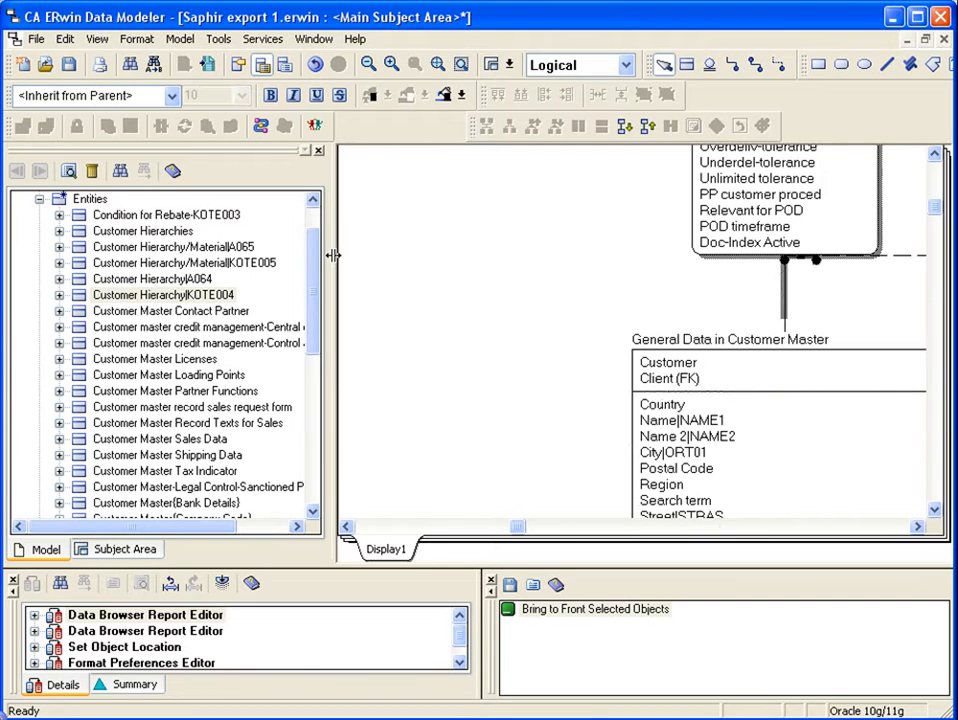
Collapse the model's entities, look through the expanded list of relationships, and collapse it again.
click(40, 201)
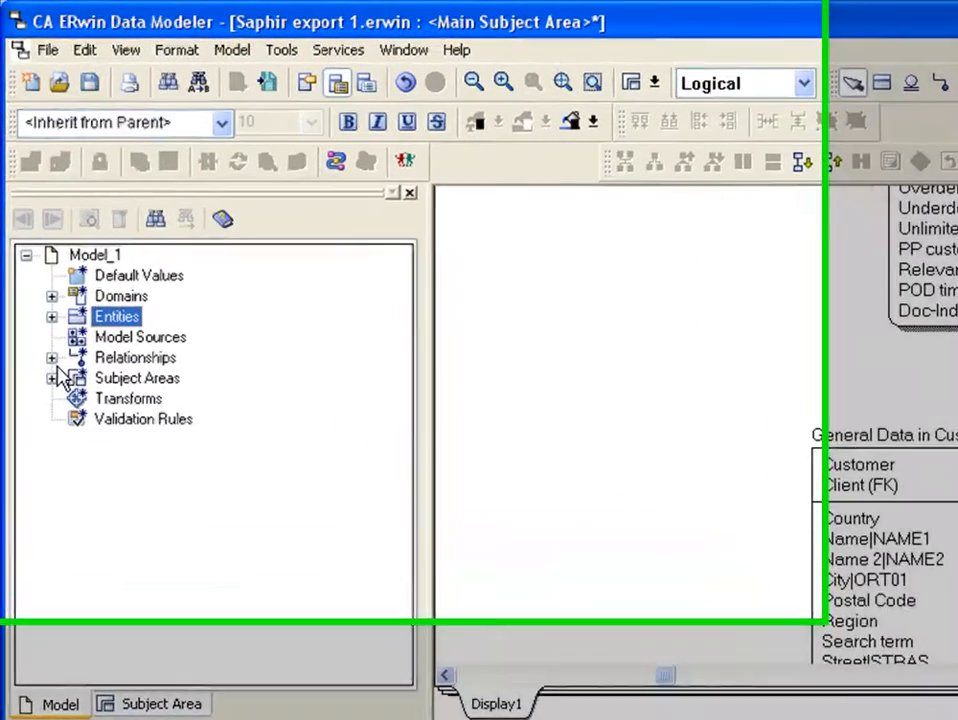
click(39, 279)
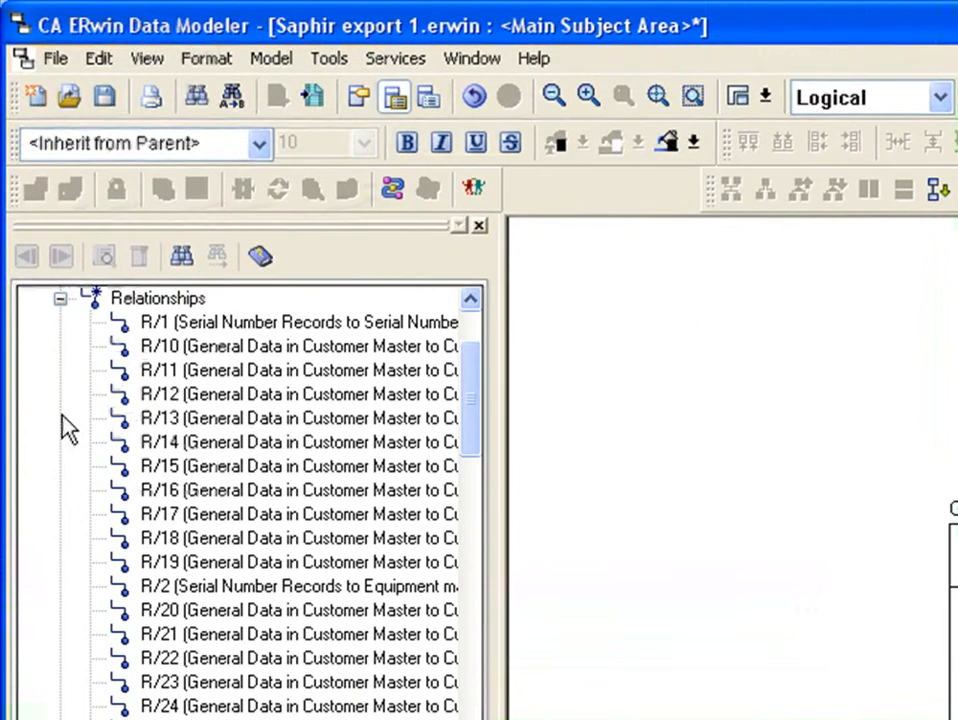
drag(478, 400, 500, 390)
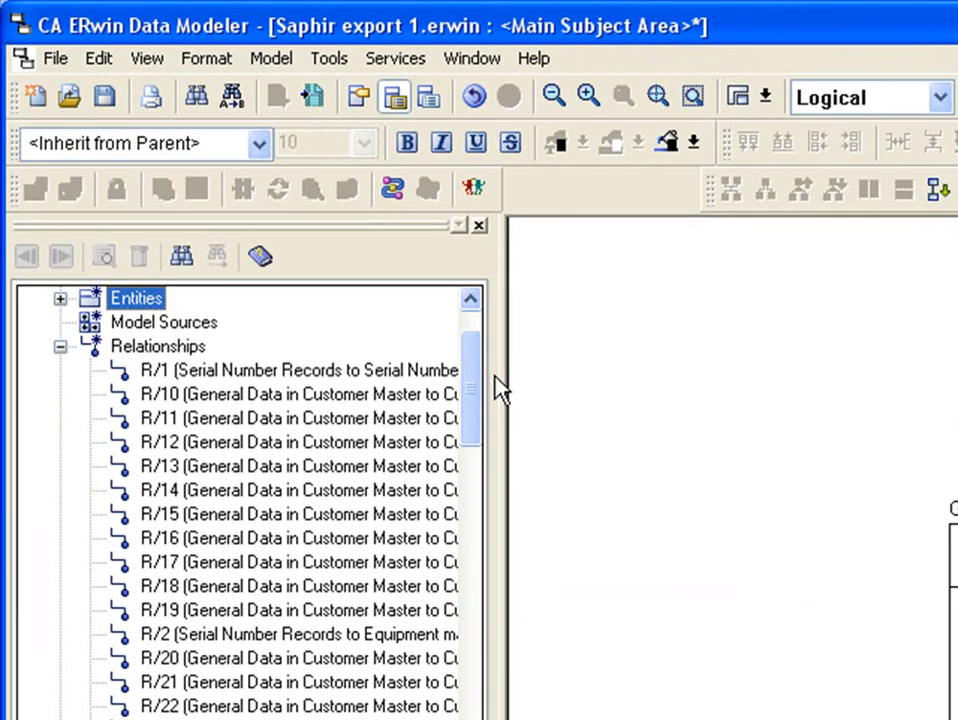
click(60, 346)
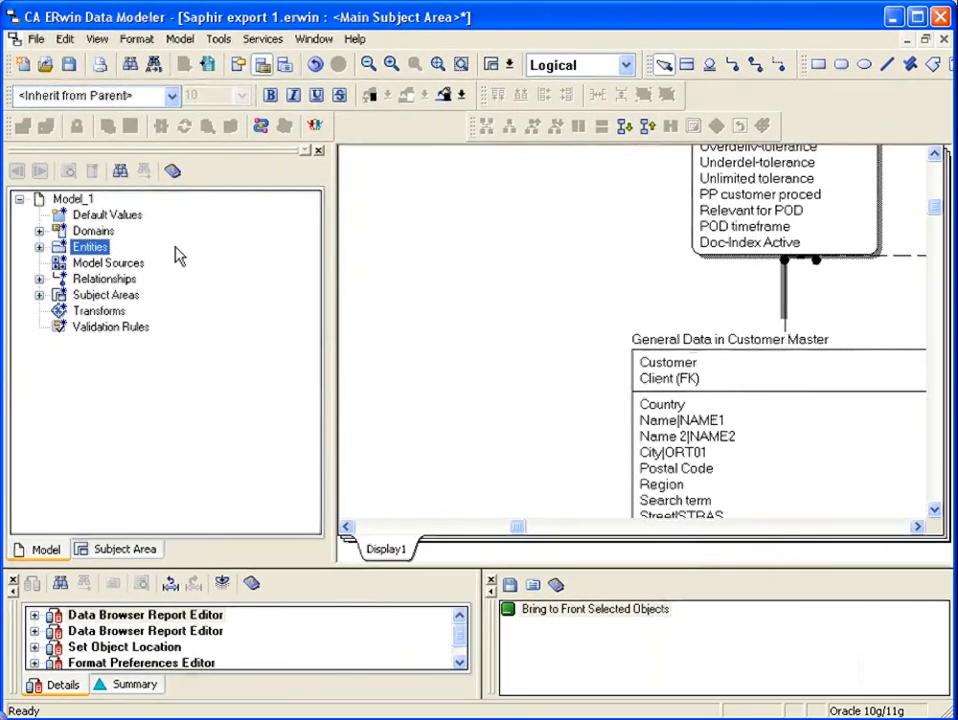
Open the Data Browser and run the entity description report under Entity Reports.
click(221, 41)
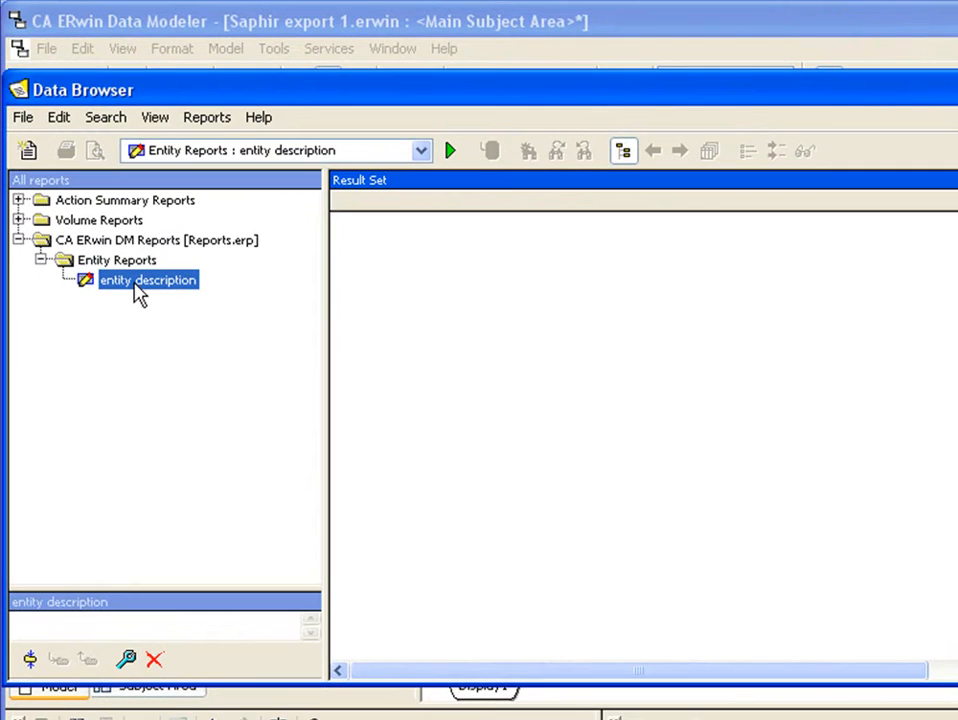
double_click(140, 281)
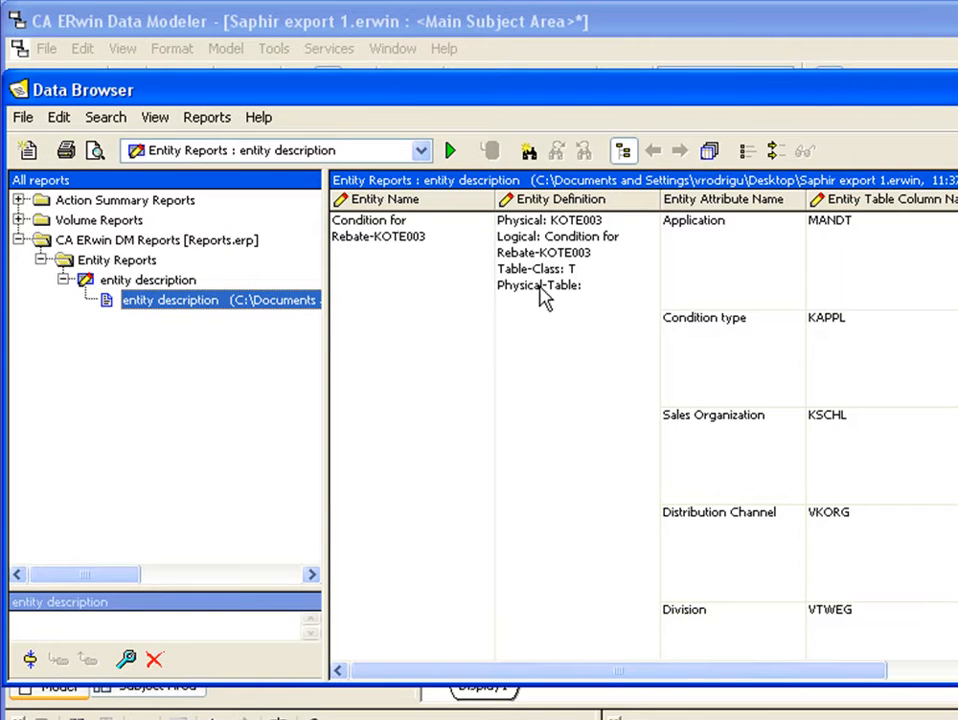
Examine the entity definitions, attribute names, table column names and datatypes in the first rows of the entity description report.
click(507, 283)
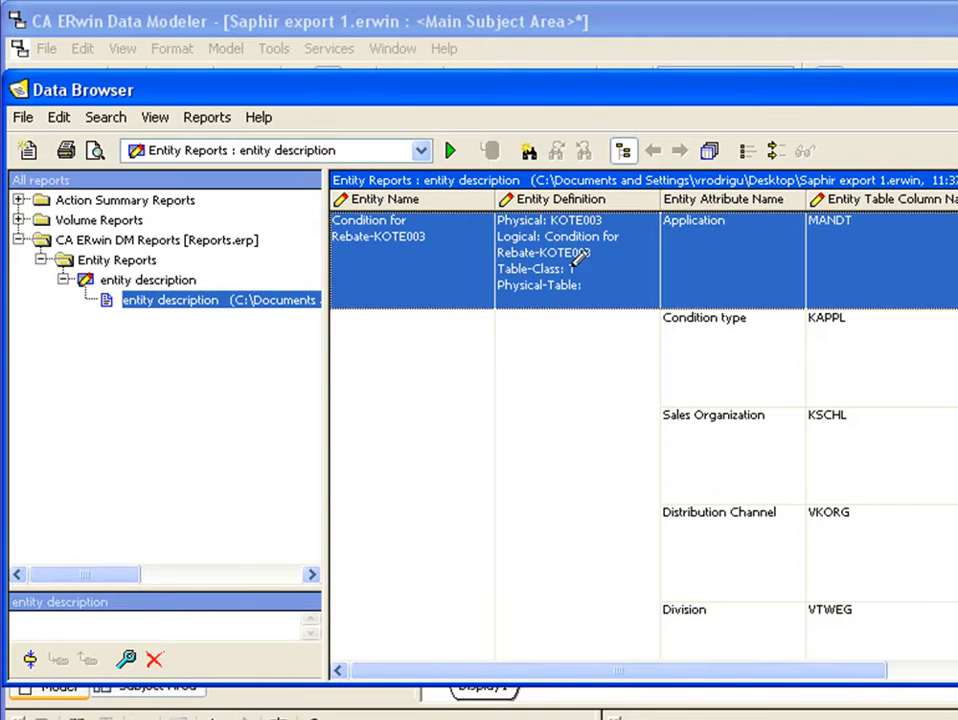
click(595, 266)
key(shift+Home)
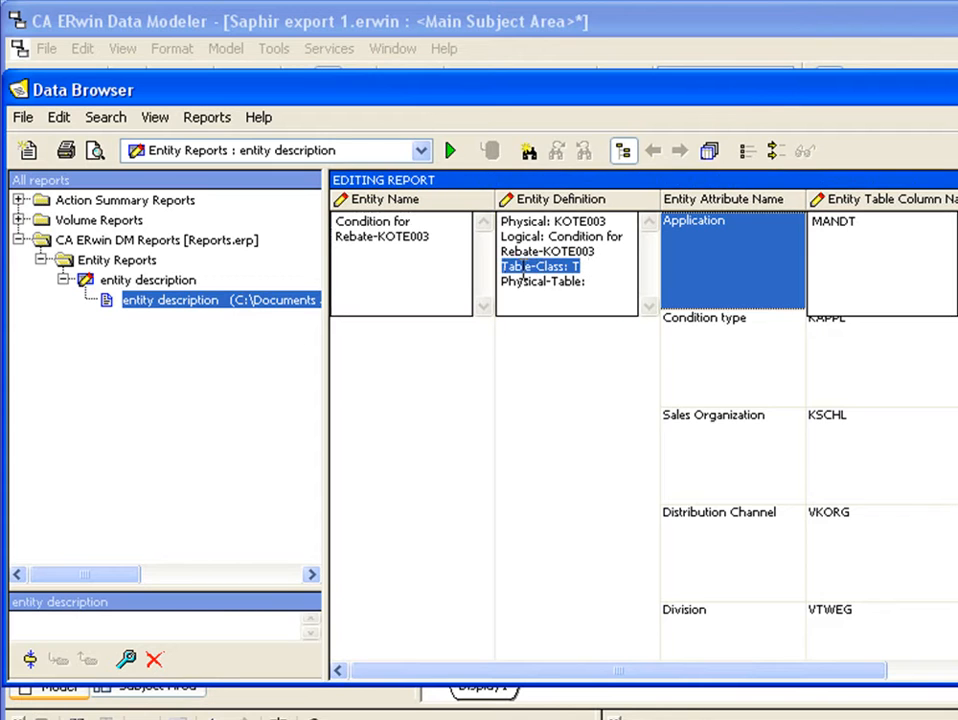
click(571, 249)
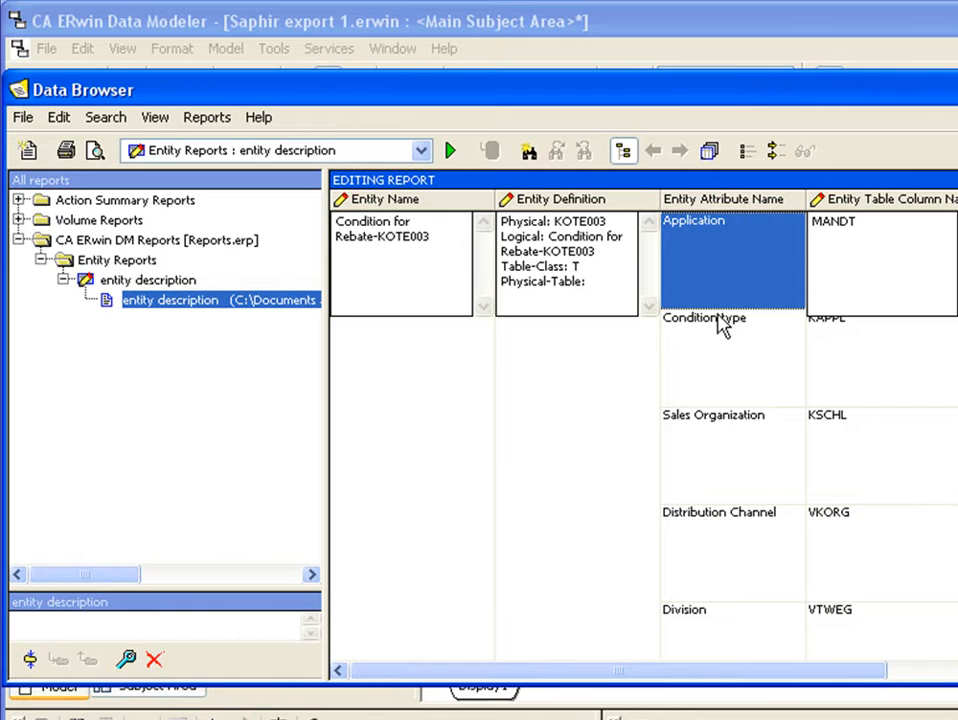
click(721, 324)
click(738, 240)
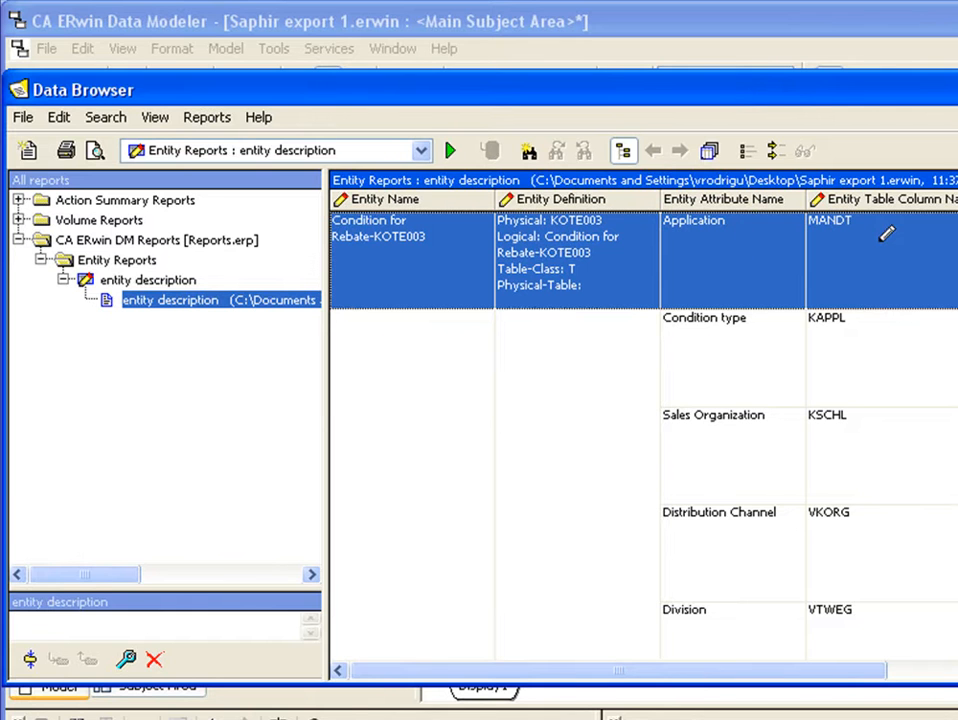
click(886, 235)
click(883, 337)
click(892, 252)
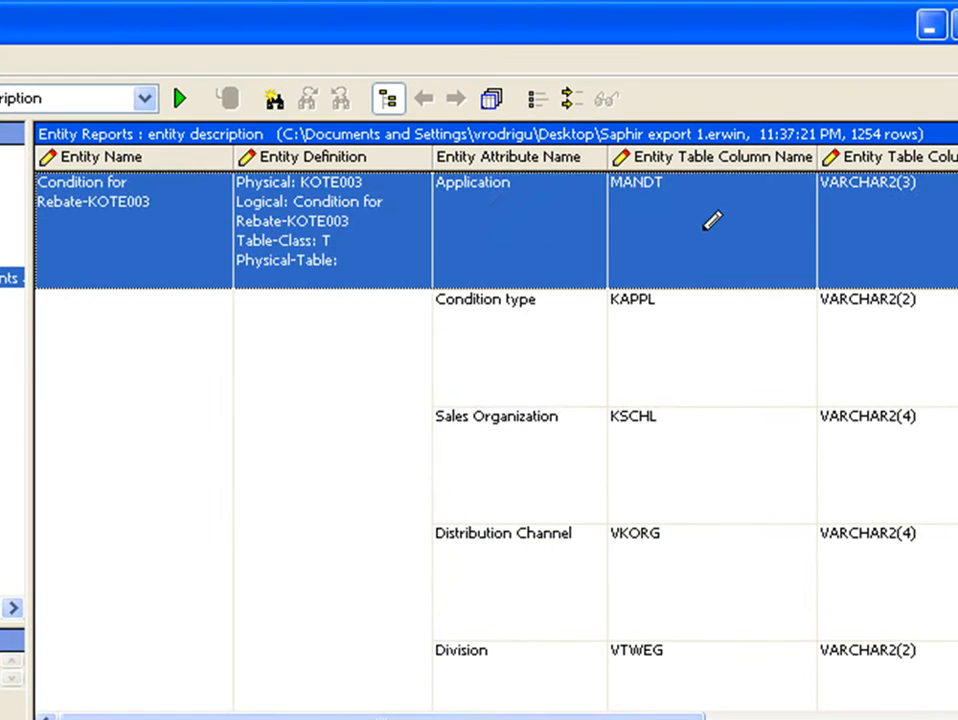
click(718, 359)
click(866, 229)
click(871, 310)
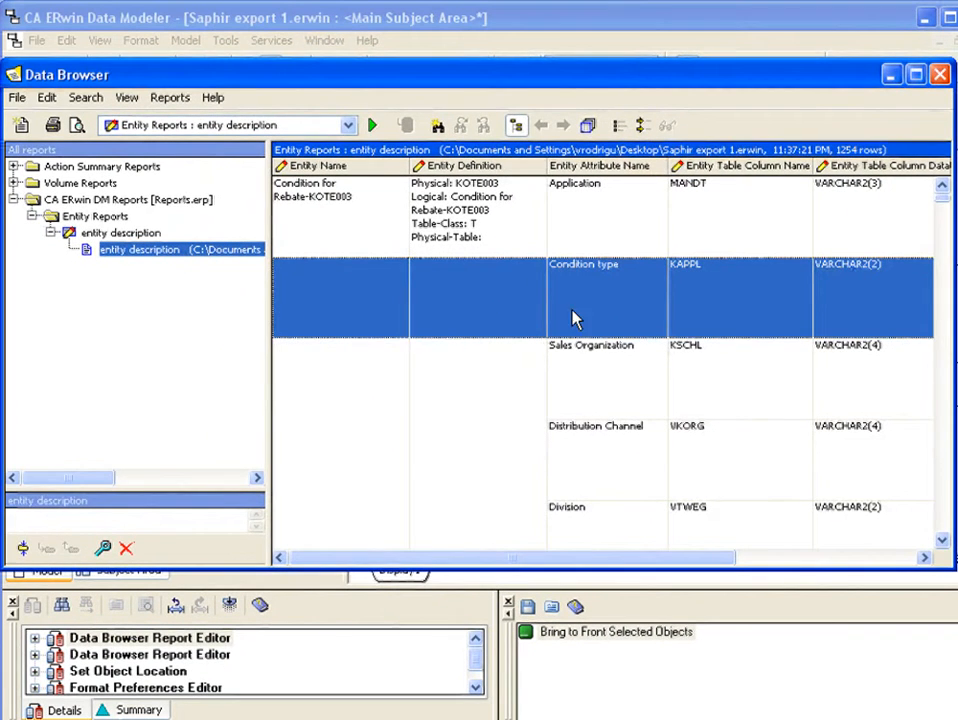
click(622, 358)
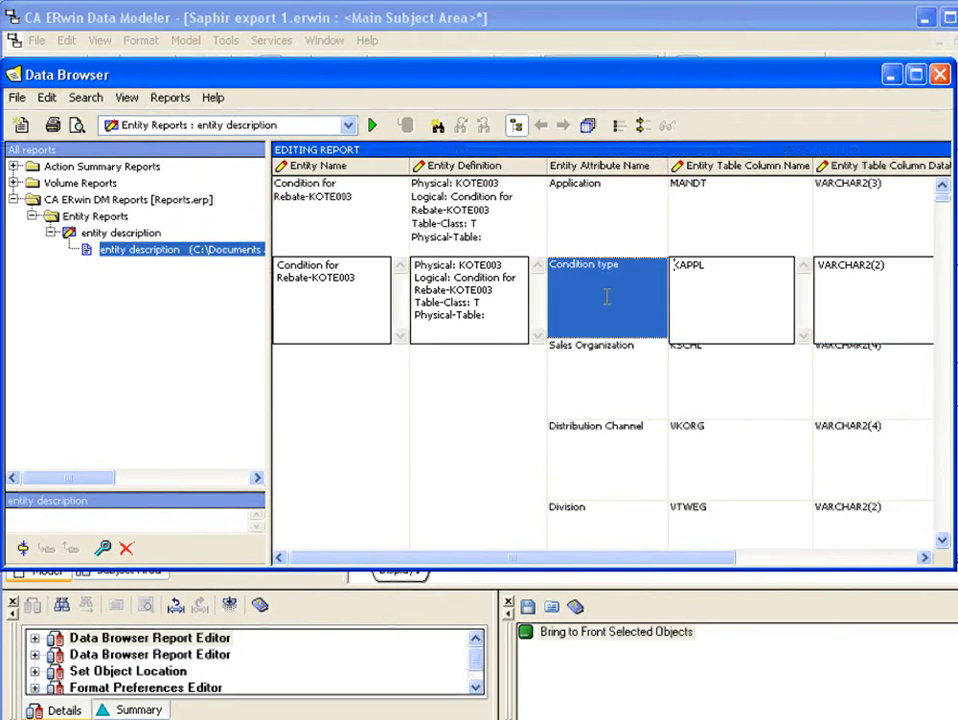
click(331, 359)
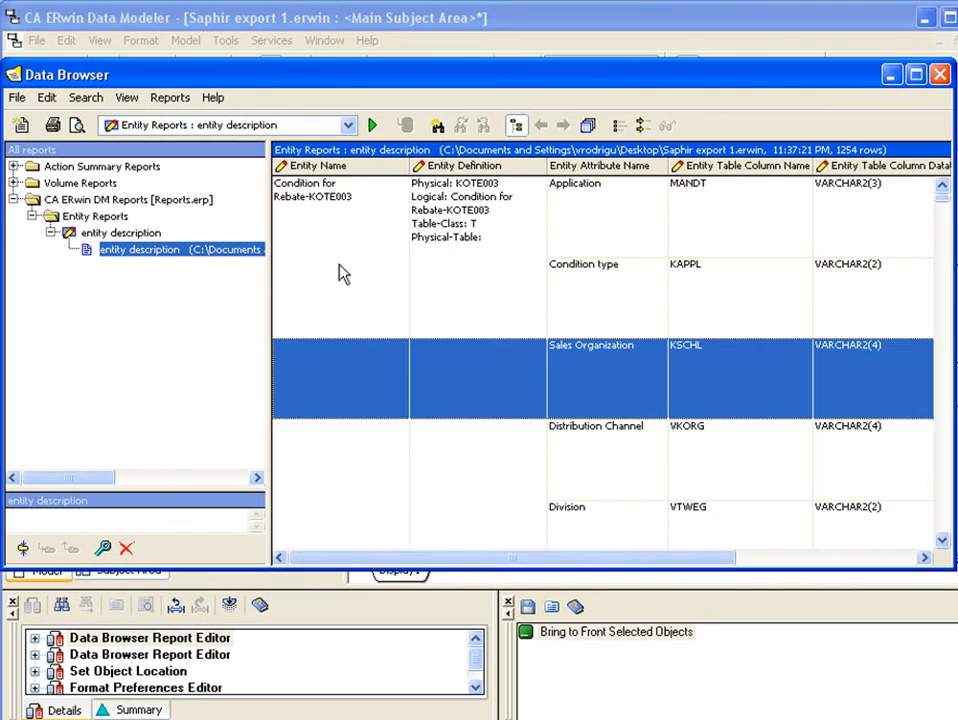
Review the export options for the entity description result set, including Tabular with duplicates and the file formats, then cancel and close the Data Browser.
right_click(121, 252)
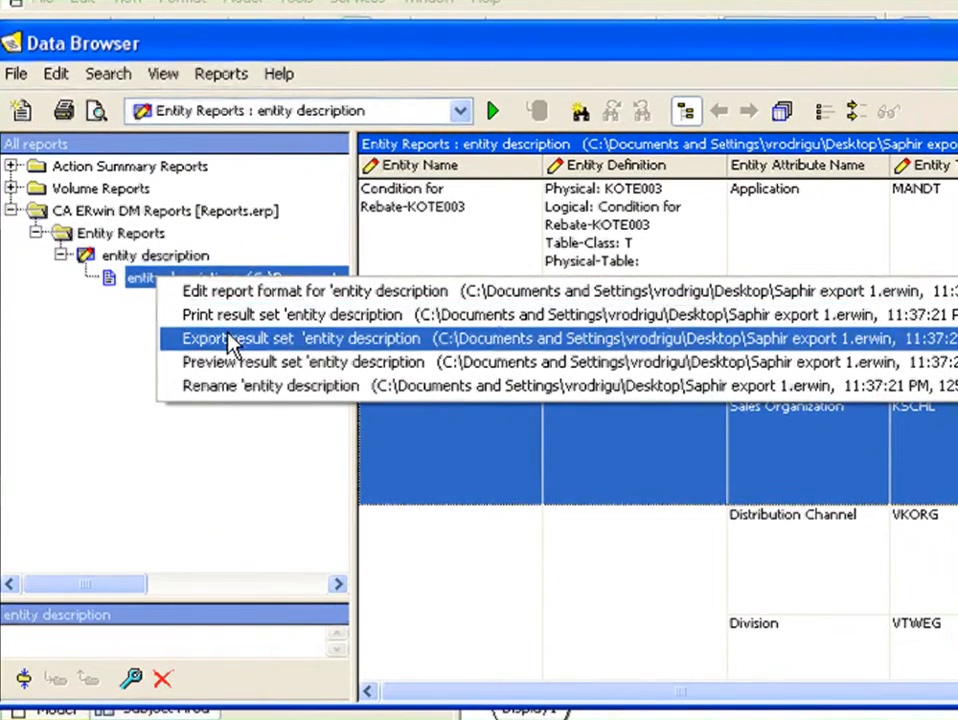
click(185, 300)
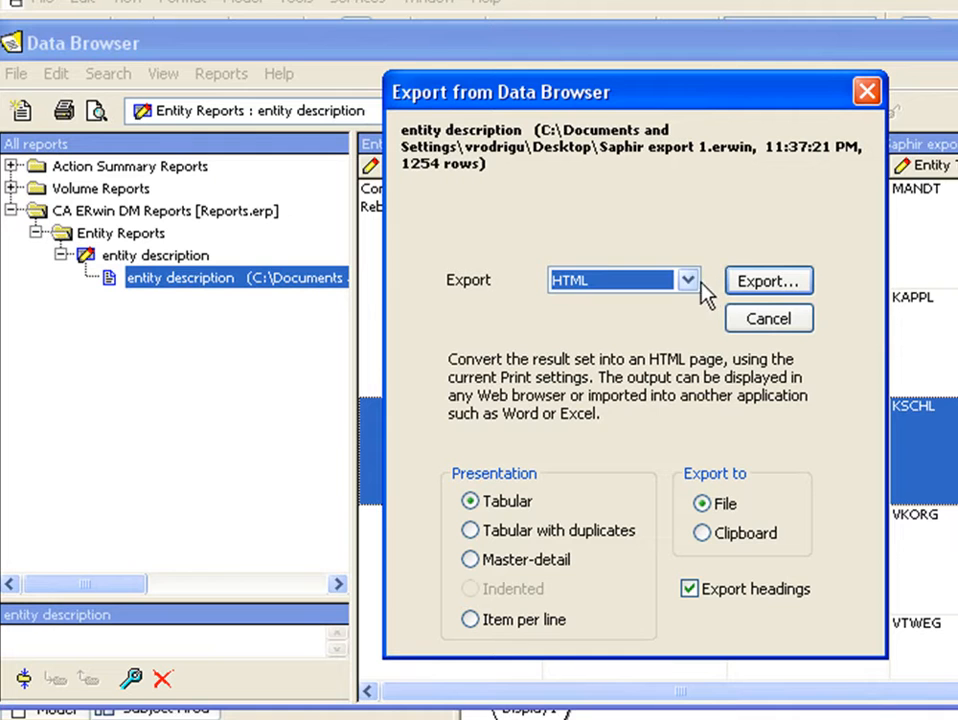
click(520, 531)
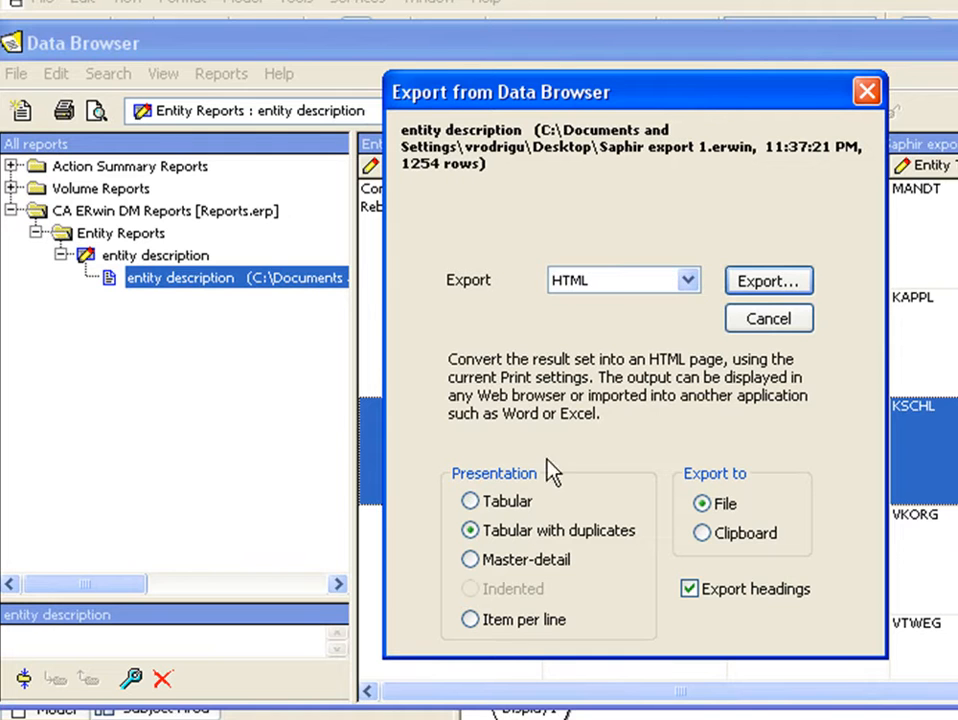
click(686, 284)
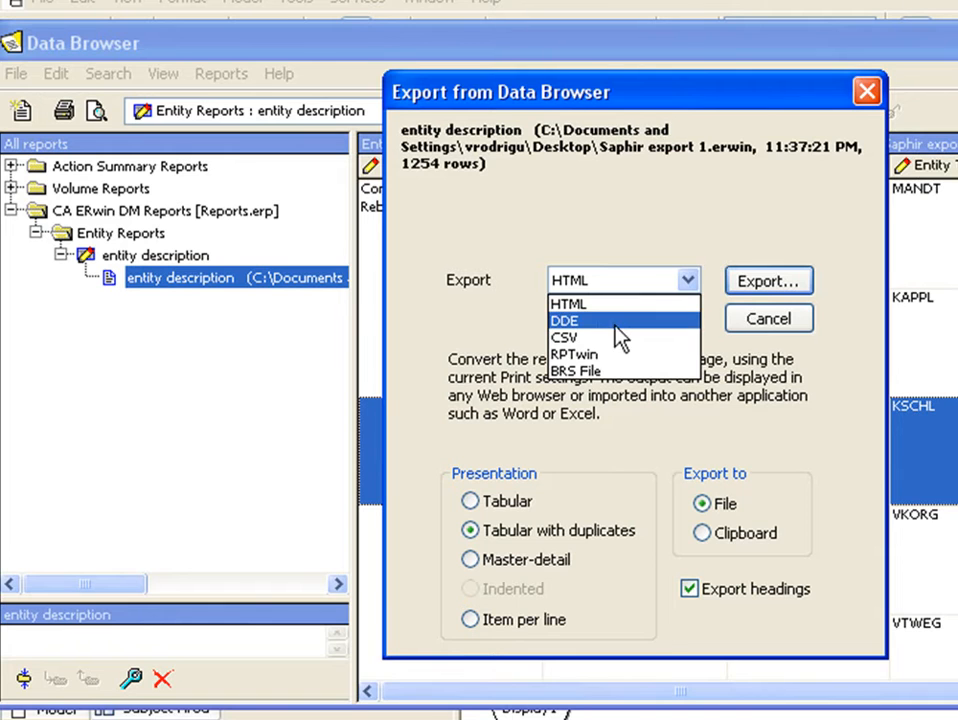
click(750, 330)
click(776, 329)
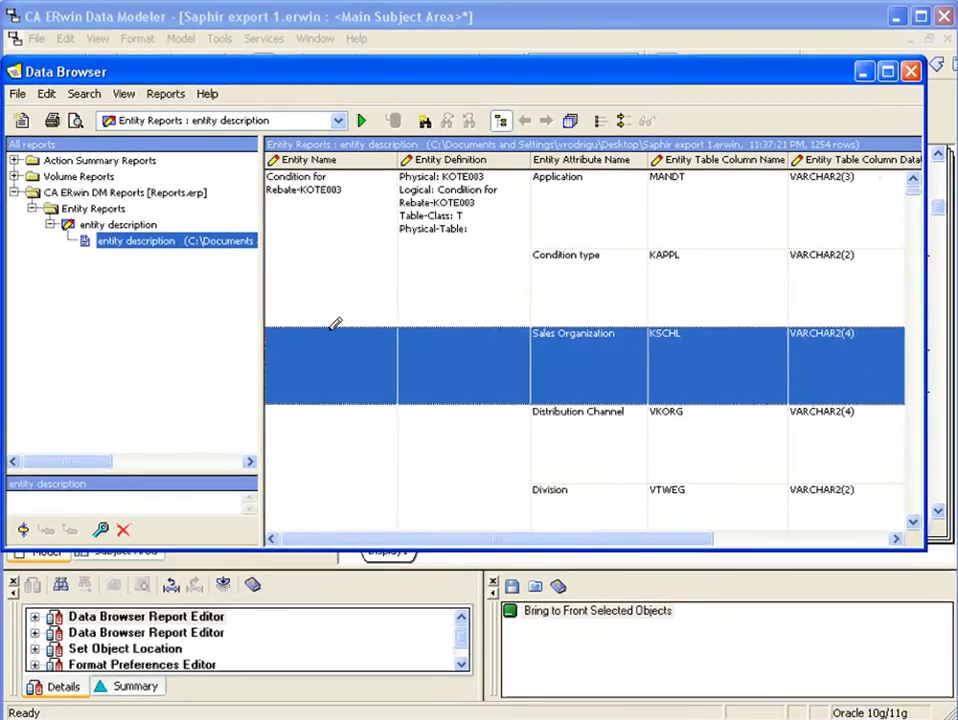
click(907, 71)
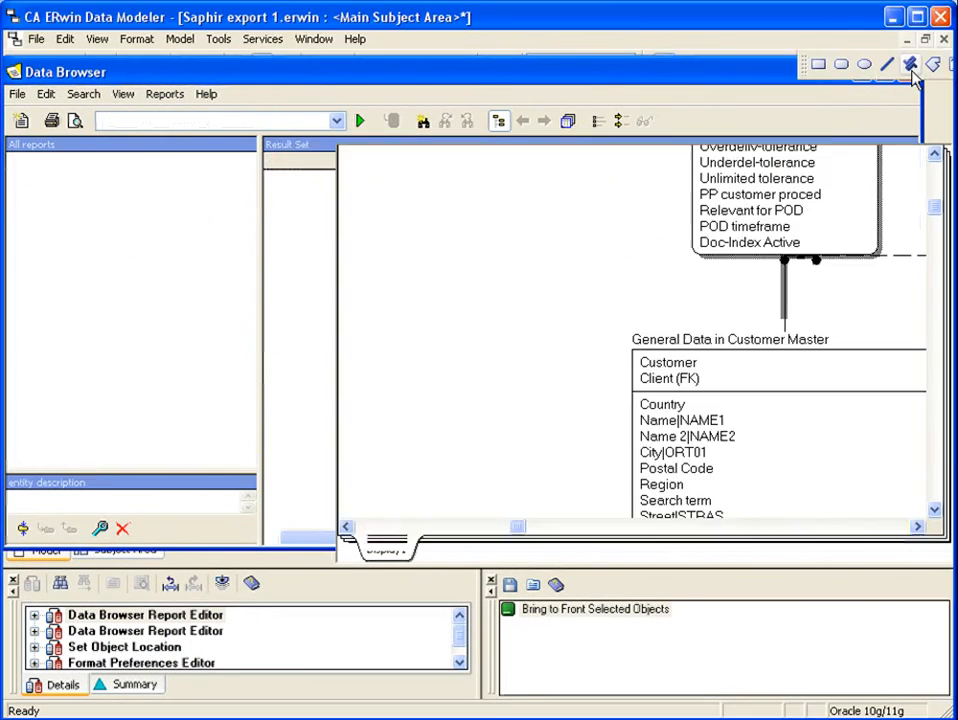
Start a Complete Compare for the current model.
click(217, 39)
mouse_move(300, 77)
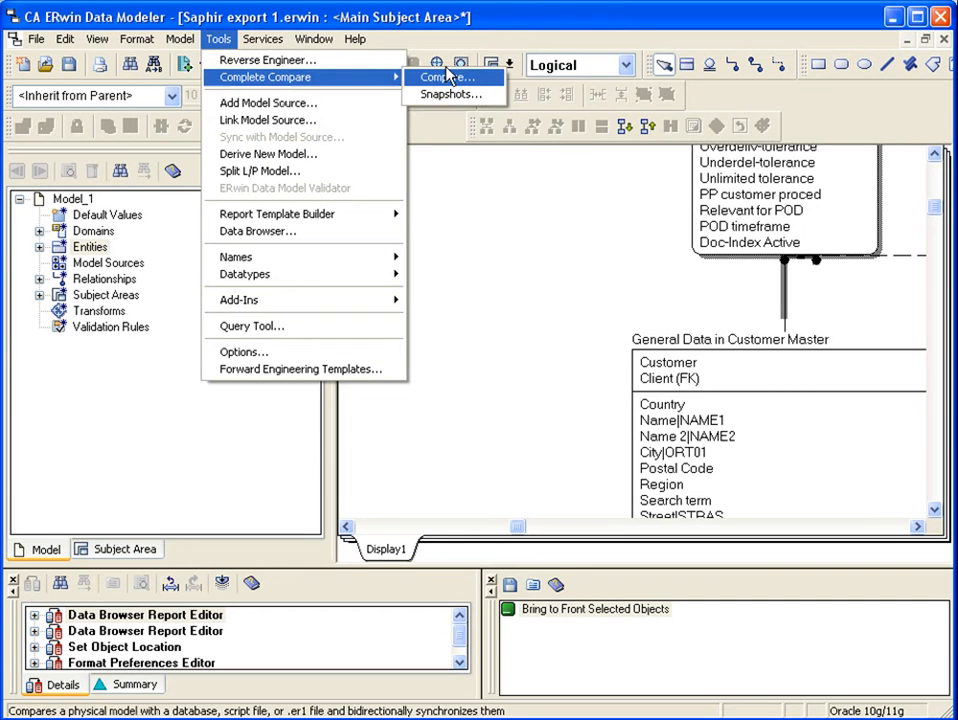
click(447, 80)
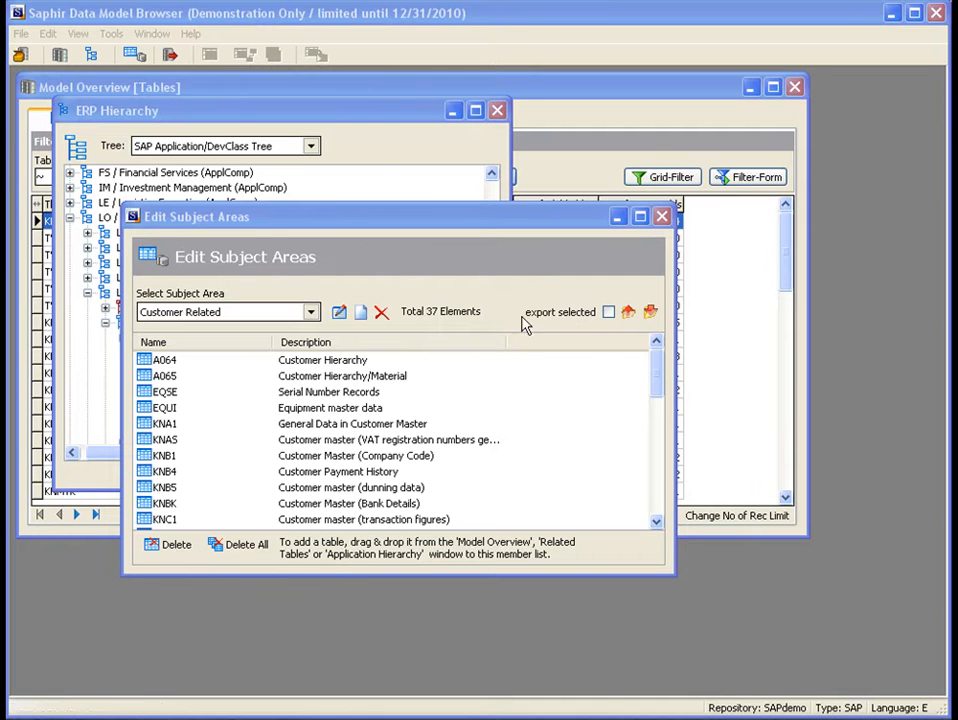
In the Saphir Data Model Browser, move the Edit Subject Areas window up with the Customer Related subject area shown.
drag(407, 224, 406, 164)
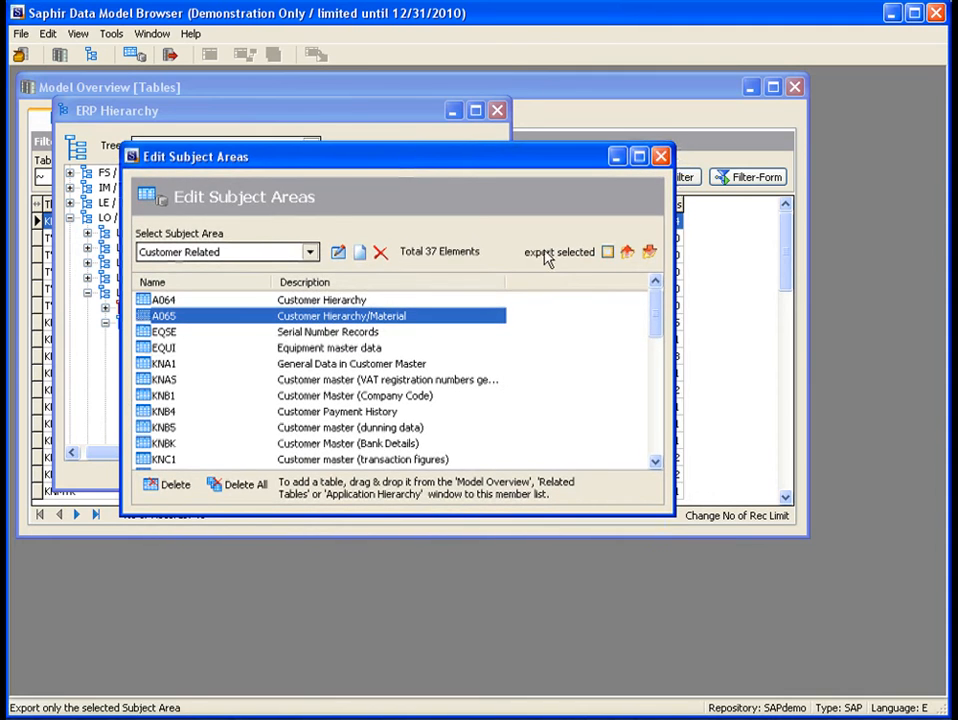